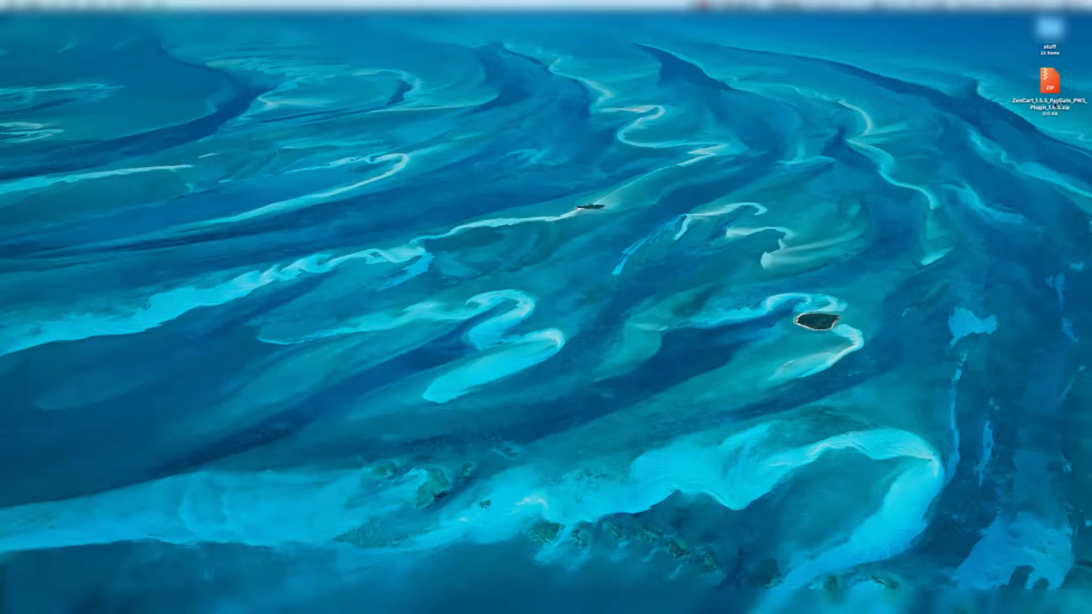
Extract the ZenCart_1.5.5_PayGate_PW3_Plugin_1.0.3.zip archive on the desktop.
right_click(1054, 104)
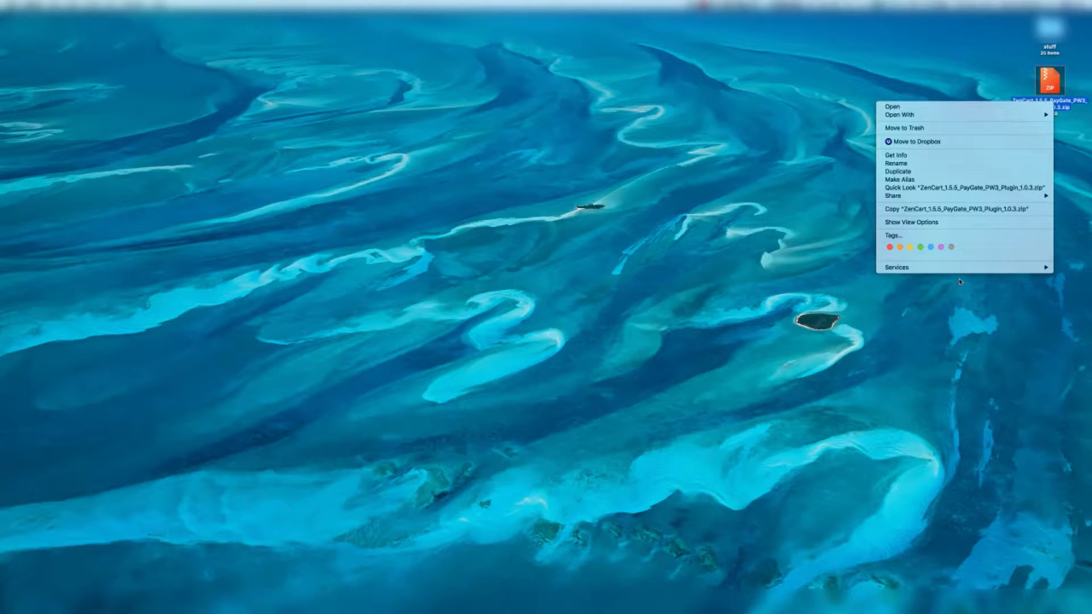
left_click(1030, 75)
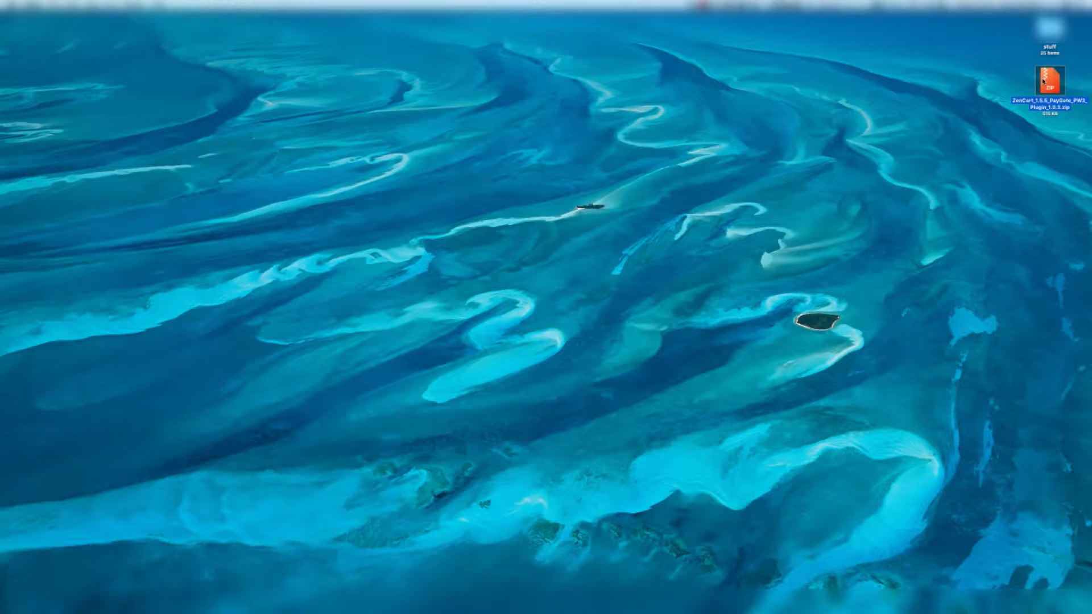
double_click(1042, 81)
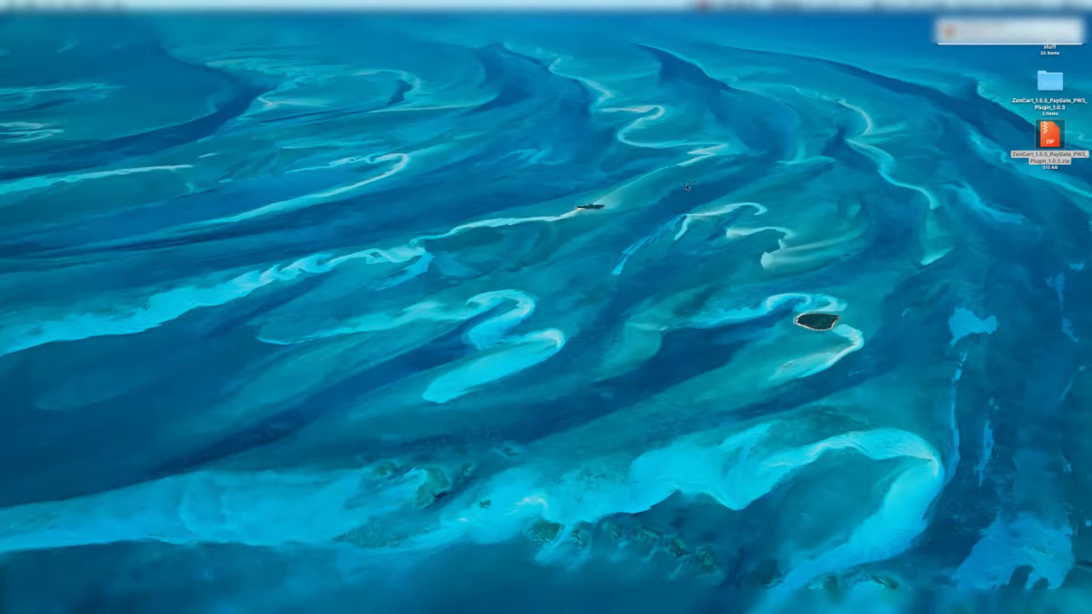
Look through the extracted plugin folder's includes contents and open the ZenCart_PayGate_PW3_Plugin_Setup_Instructions.pdf file.
double_click(1045, 87)
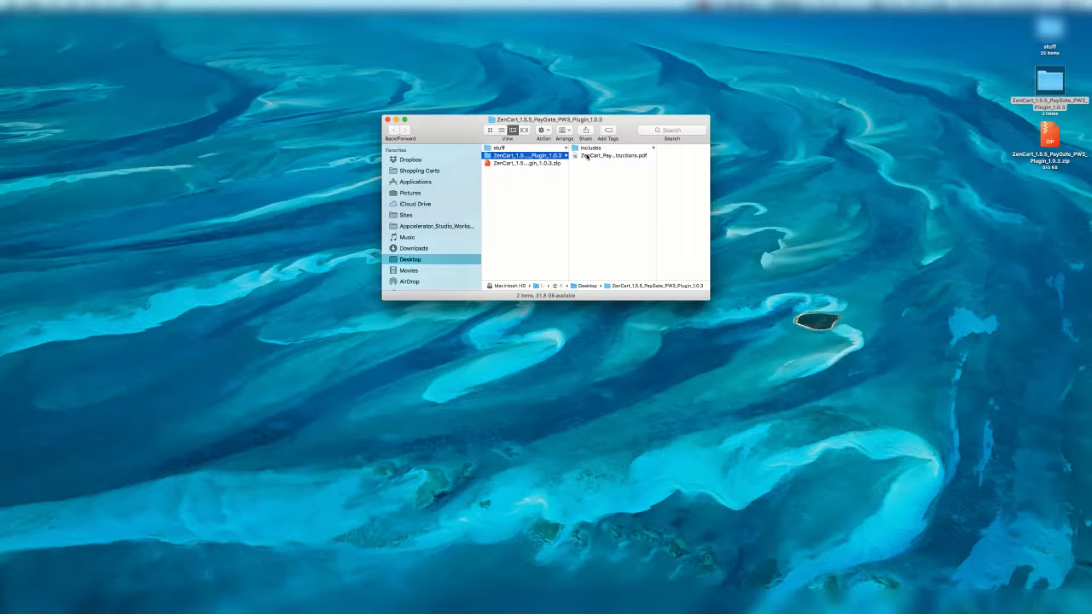
left_click(590, 148)
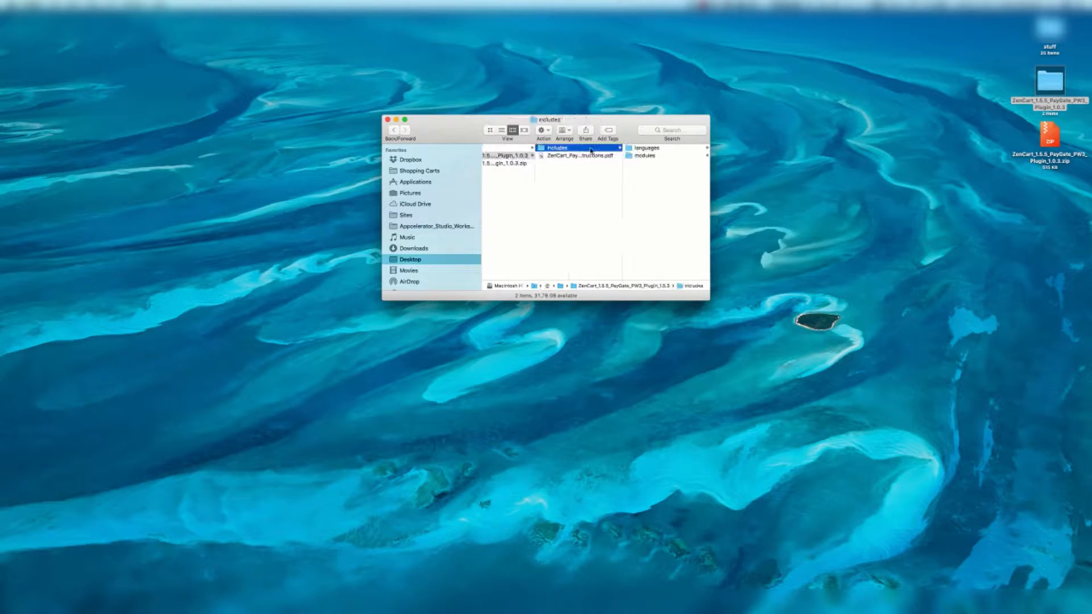
left_click(590, 156)
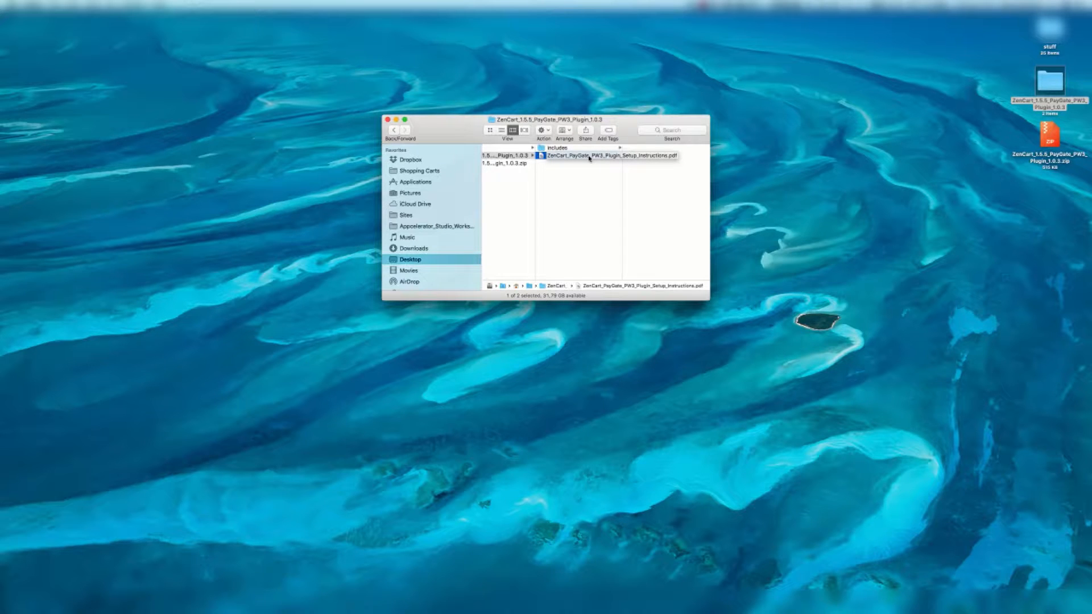
double_click(589, 156)
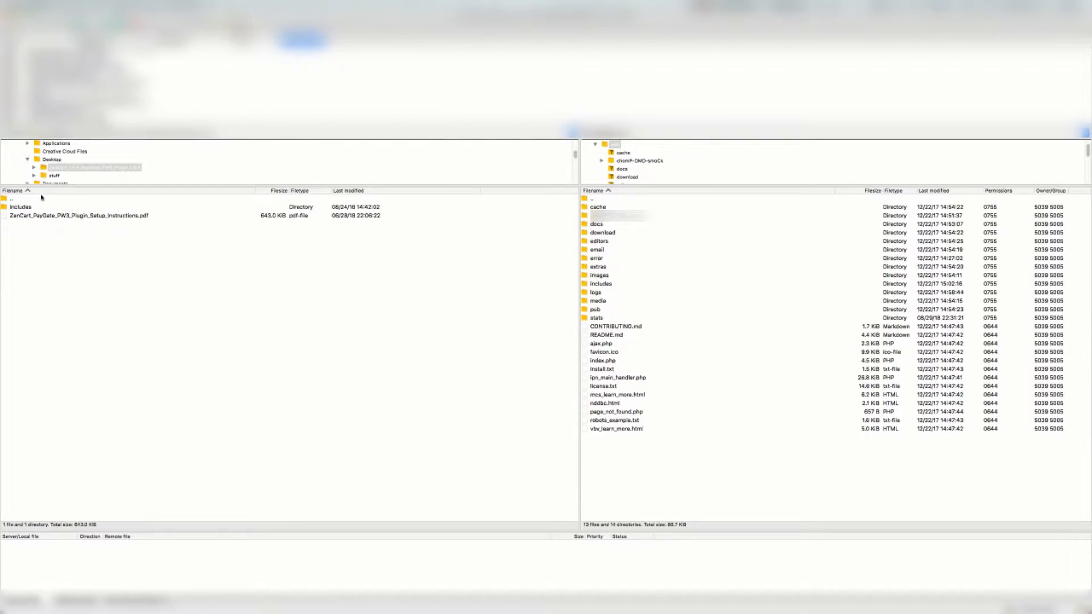
Switch to the FTP client and upload the plugin's includes folder to the Zen Cart root folder on the server.
left_click(40, 208)
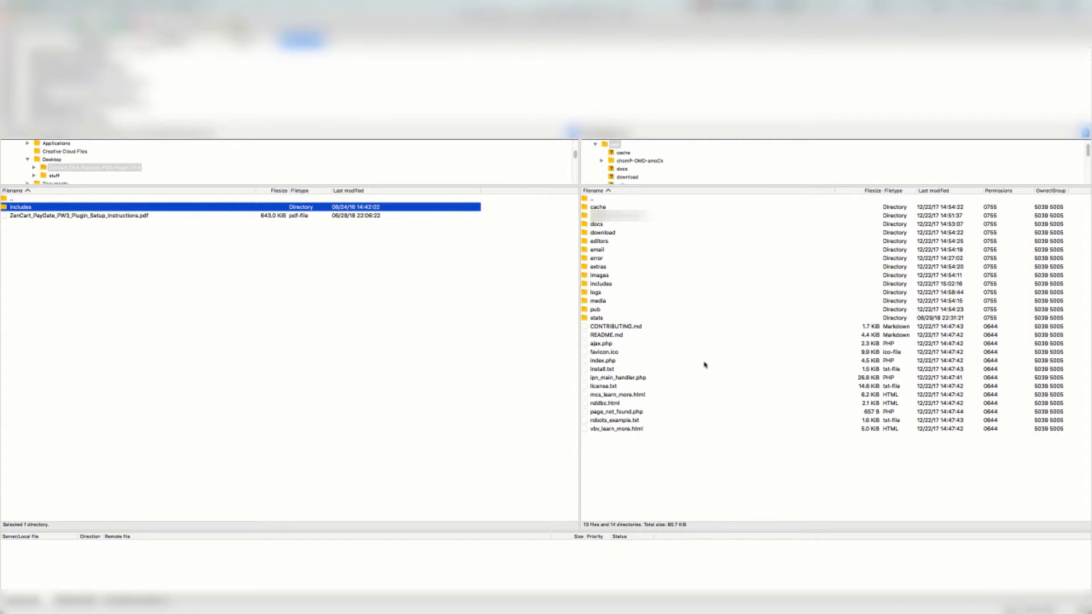
right_click(172, 209)
left_click(183, 213)
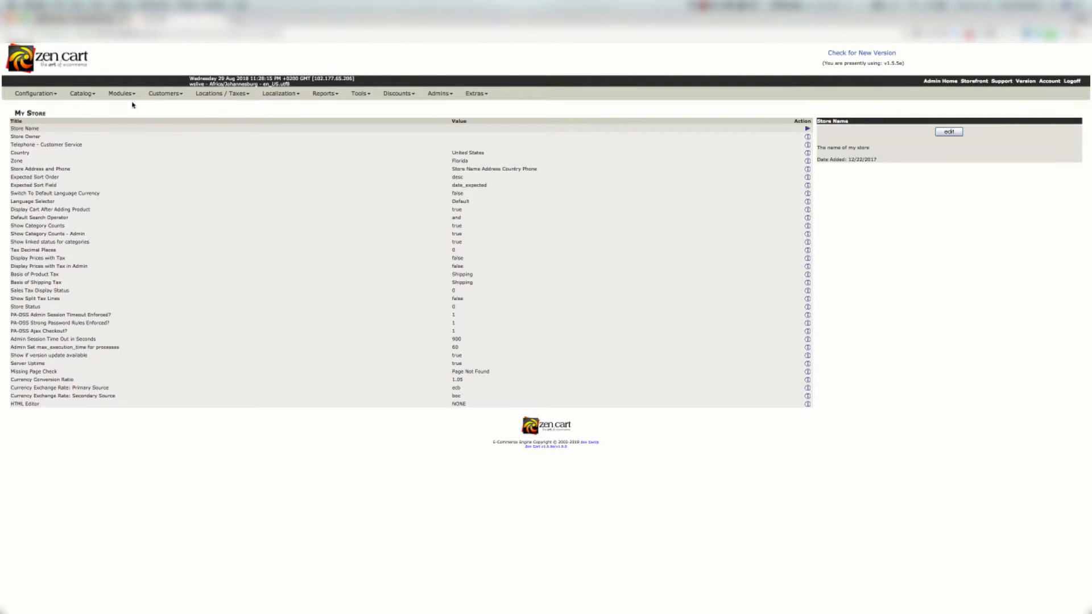
Switch to the Zen Cart admin, show the payment modules and consult the plugin's setup instructions.
mouse_move(130, 98)
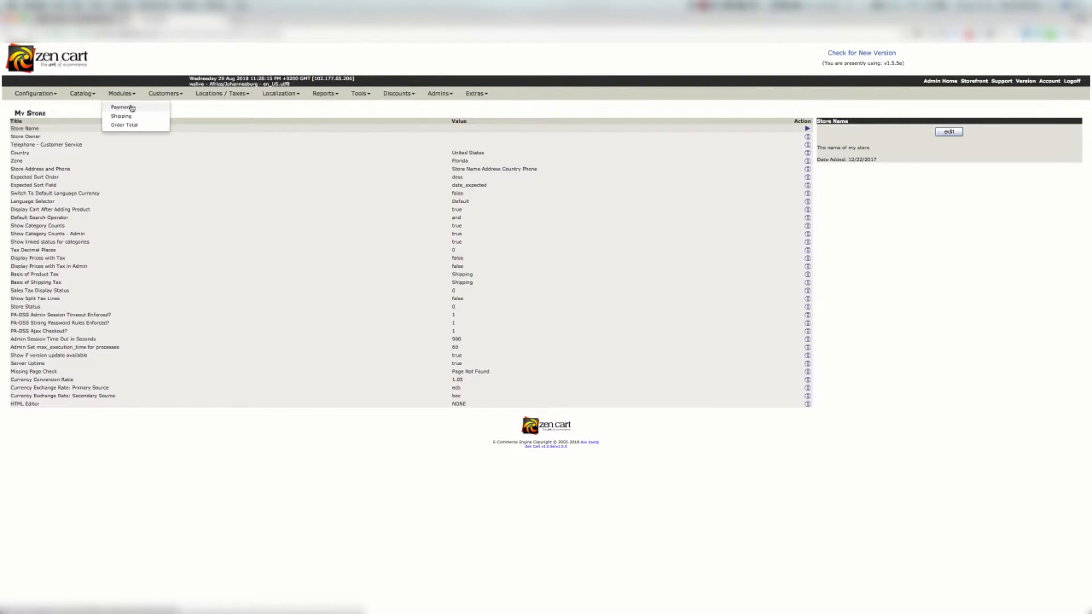
left_click(131, 108)
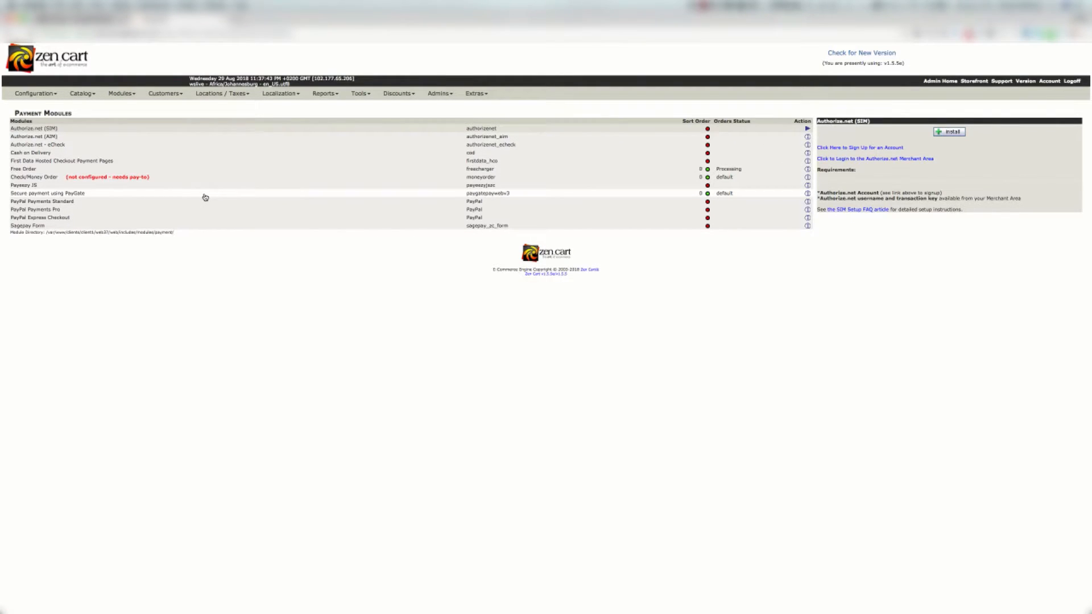
key("ctrl+Right")
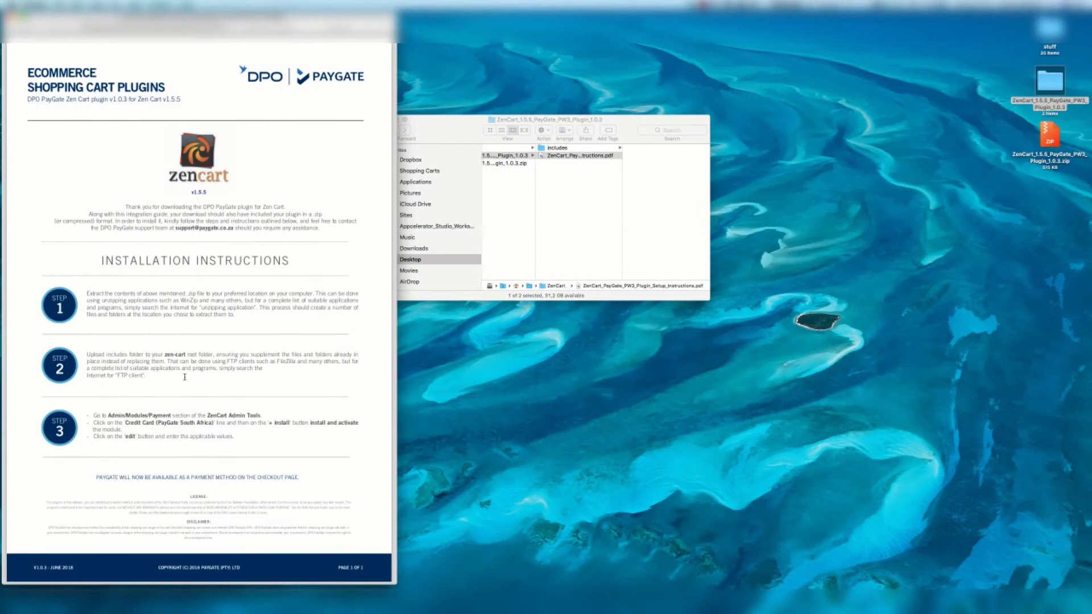
key("ctrl+Left")
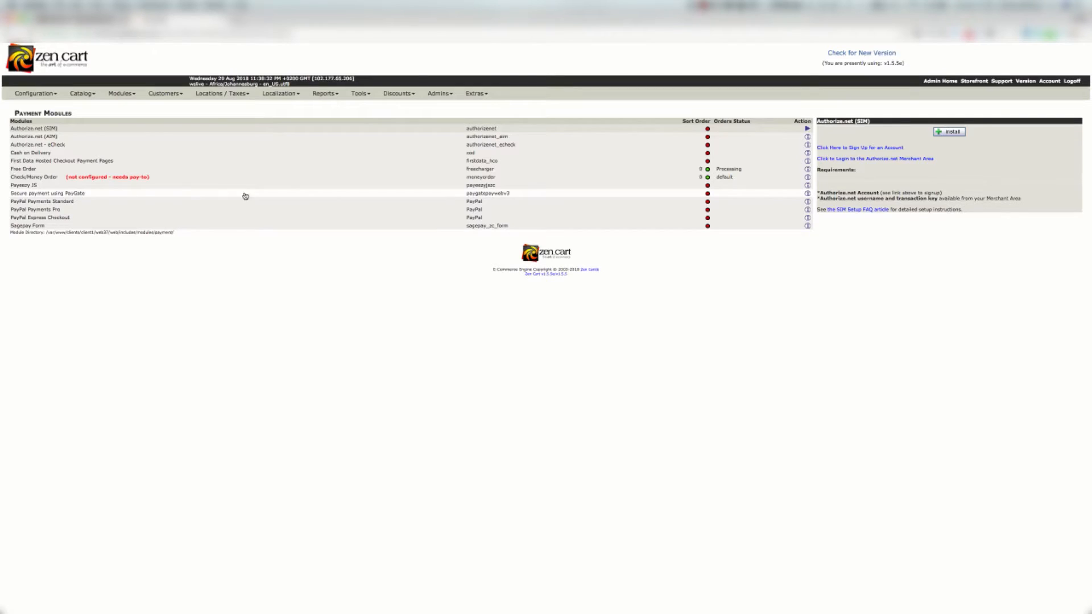
Install the Secure payment using PayGate payment module, following step 3 of the setup instructions.
left_click(589, 197)
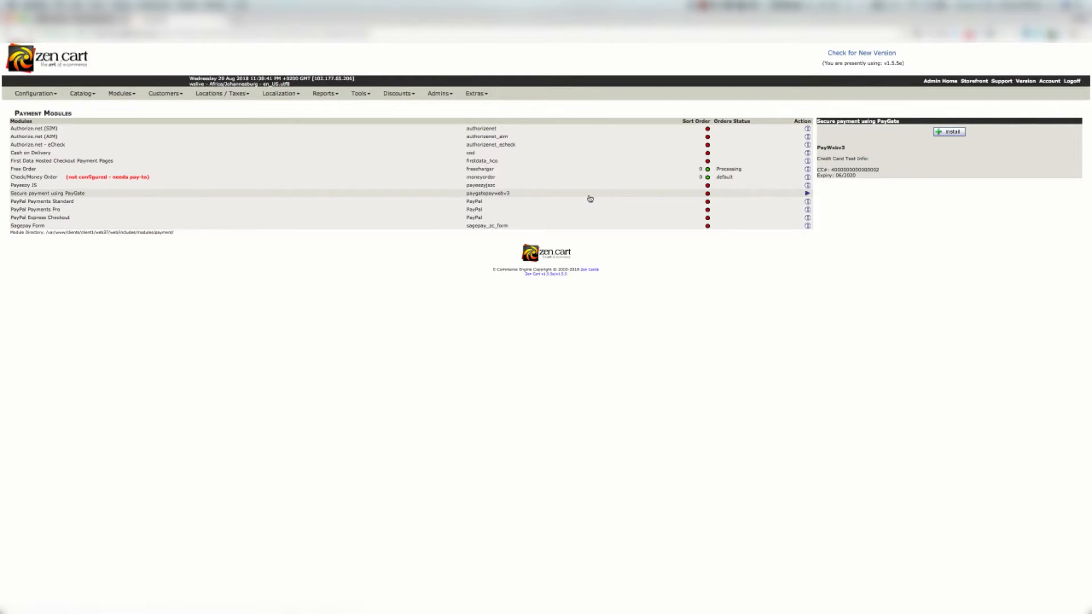
key("ctrl+Right")
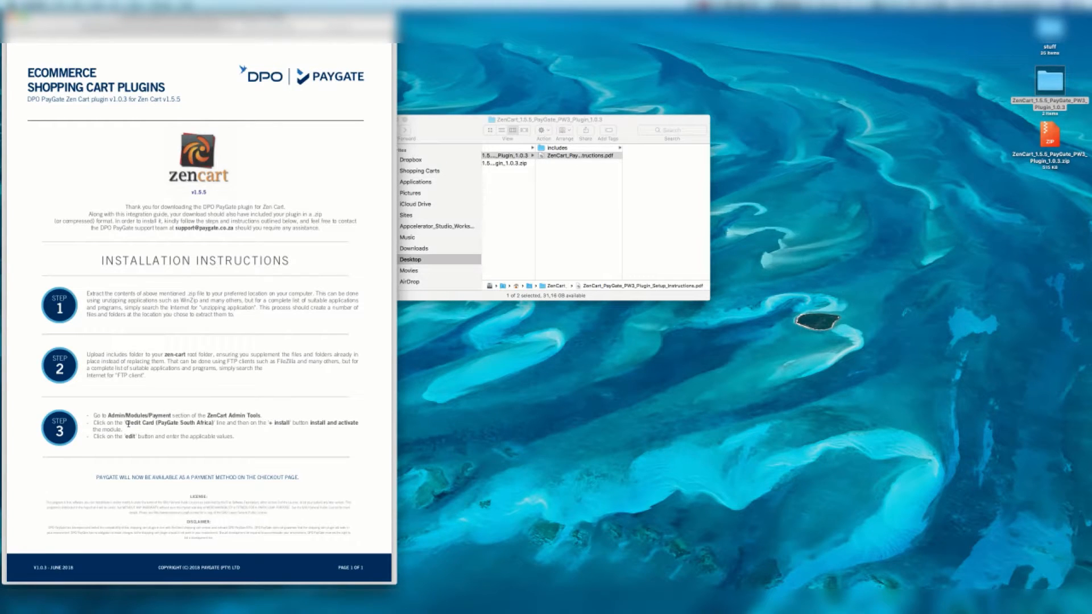
left_click_drag(126, 425, 207, 425)
key("ctrl+Left")
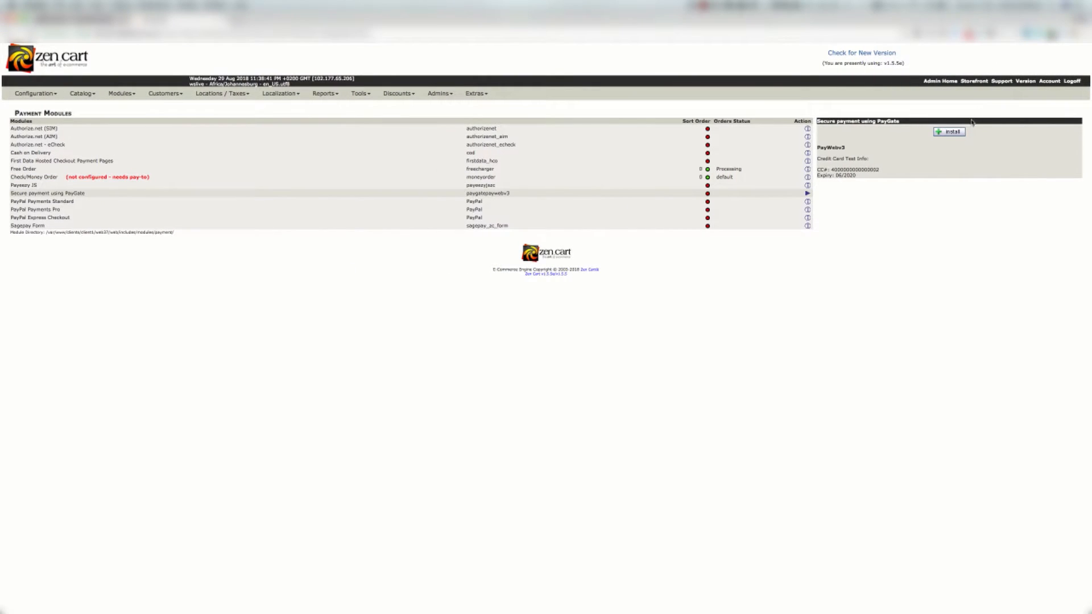
left_click(949, 132)
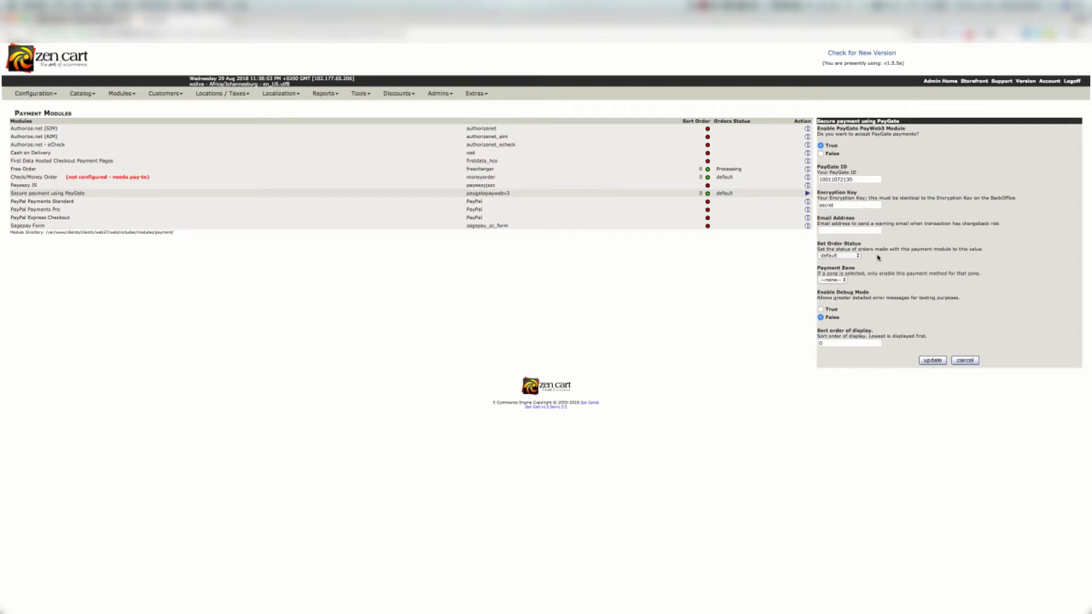
Save the PayGate module settings with the payment zone kept at none, and recheck the setup instructions.
left_click(841, 280)
left_click(876, 287)
left_click(932, 362)
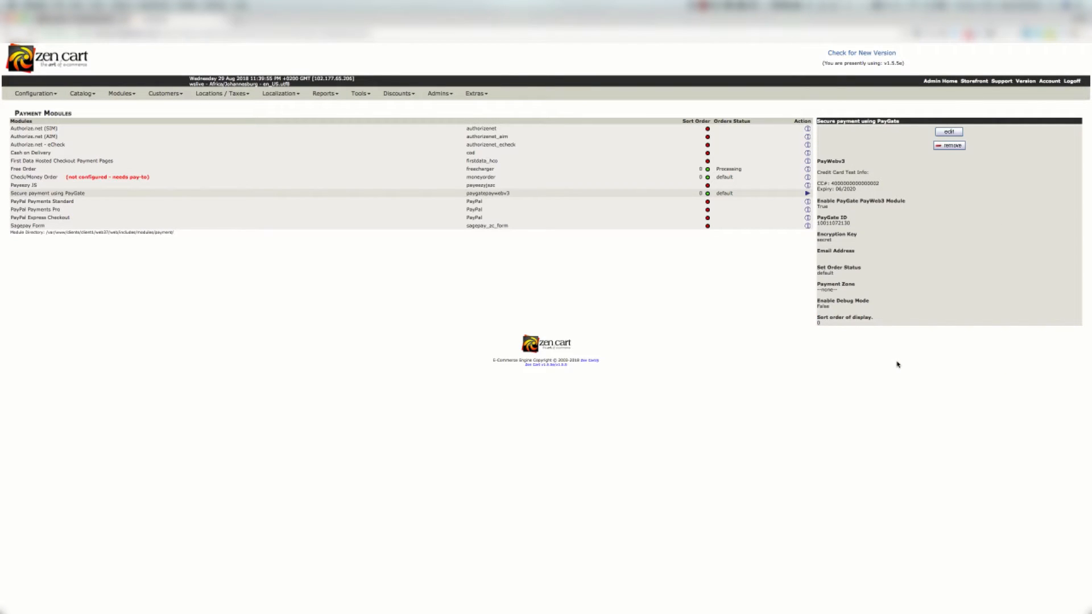
key("ctrl+Right")
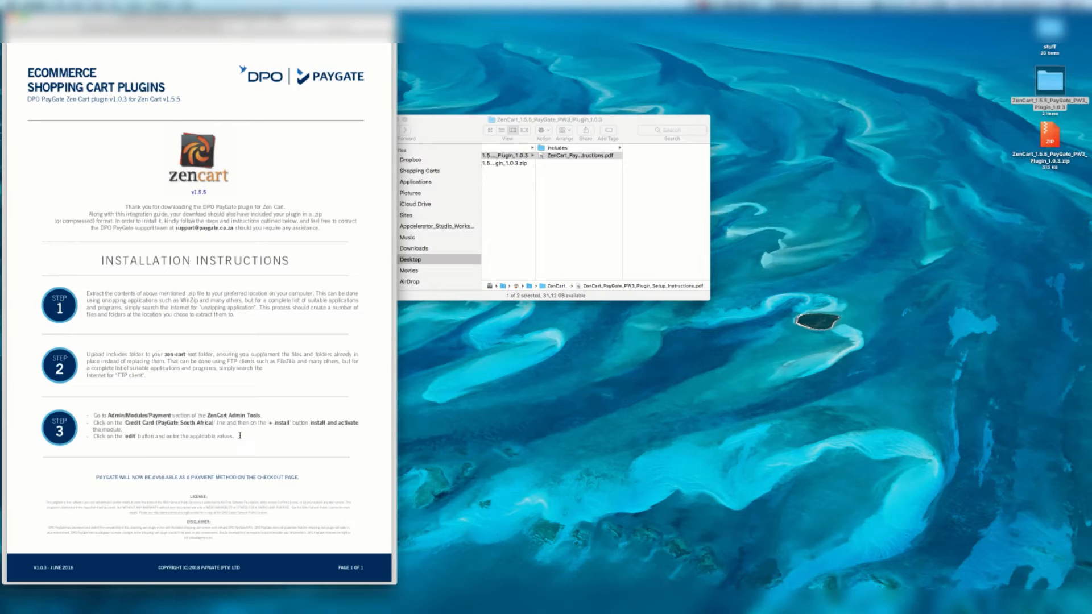
key("ctrl+Left")
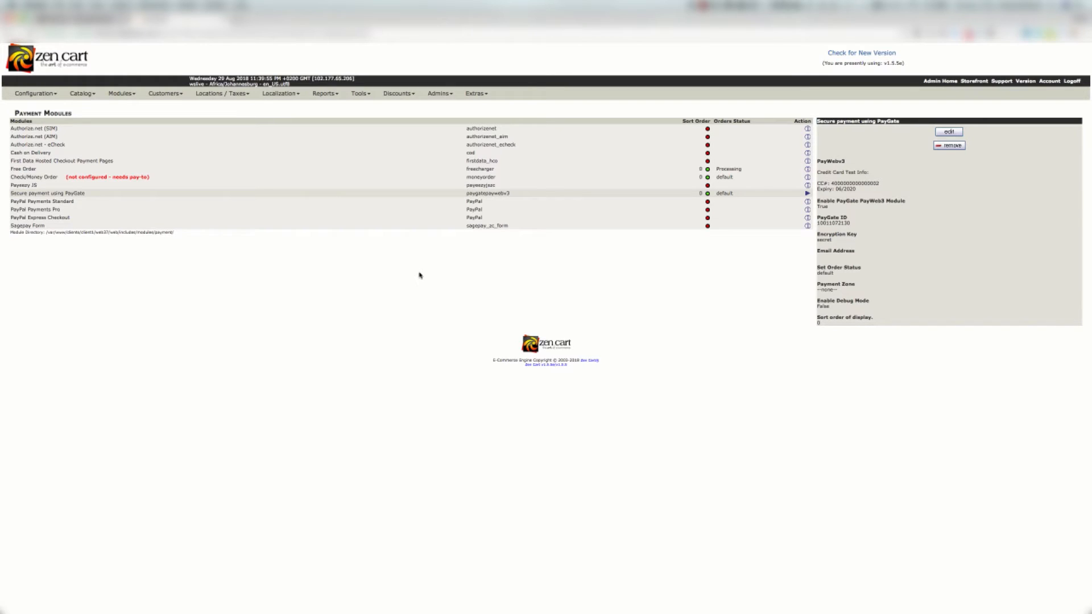
In the storefront checkout, continue with Secure payment using PayGate, confirm the order and dismiss the test transaction warning.
right_click(63, 49)
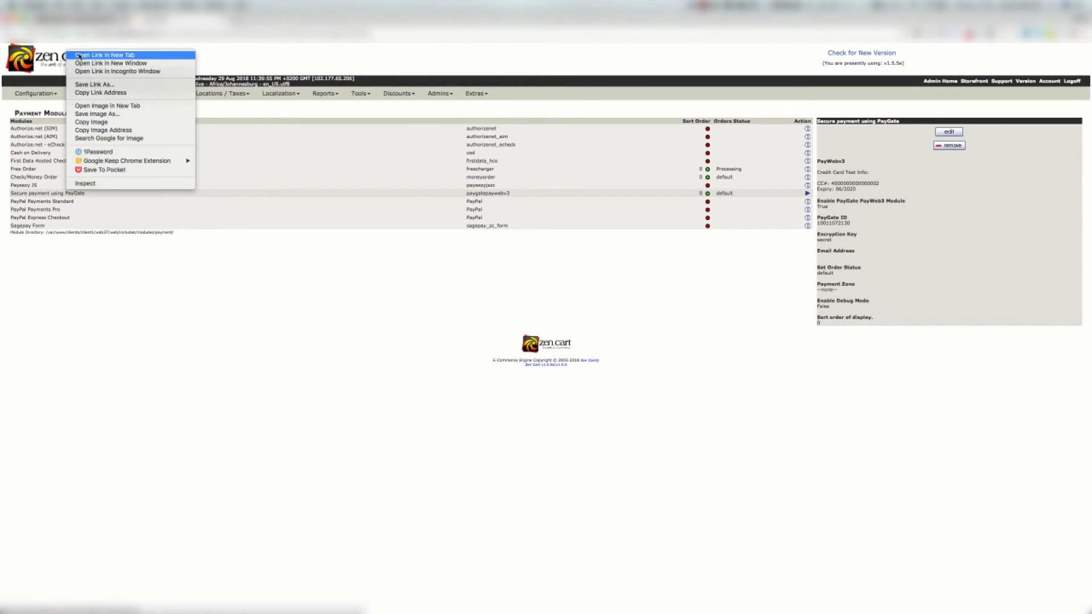
key("Escape")
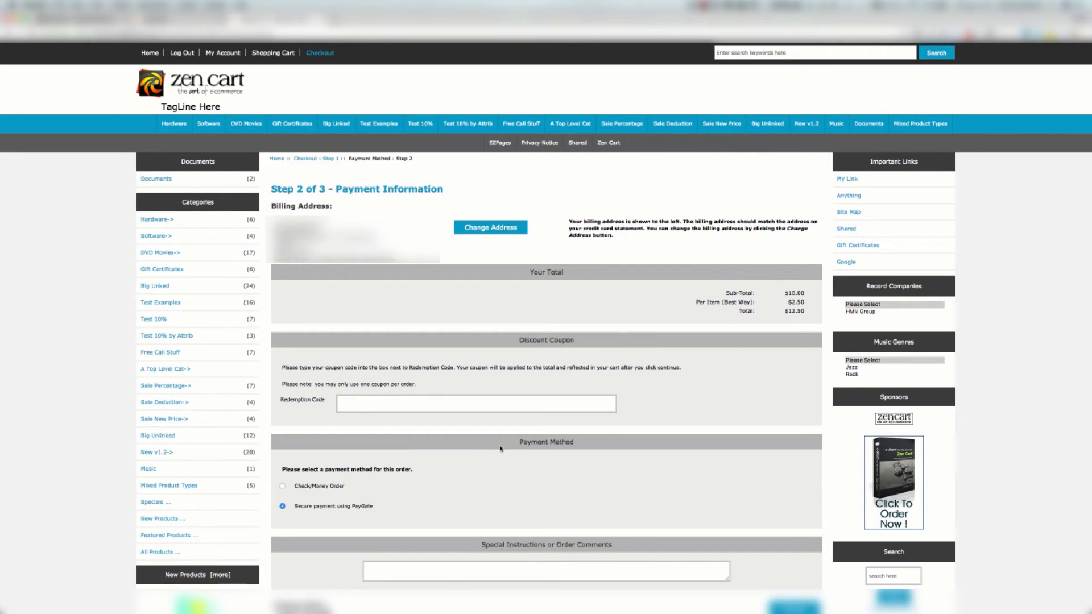
scroll(499, 448, "down", 2)
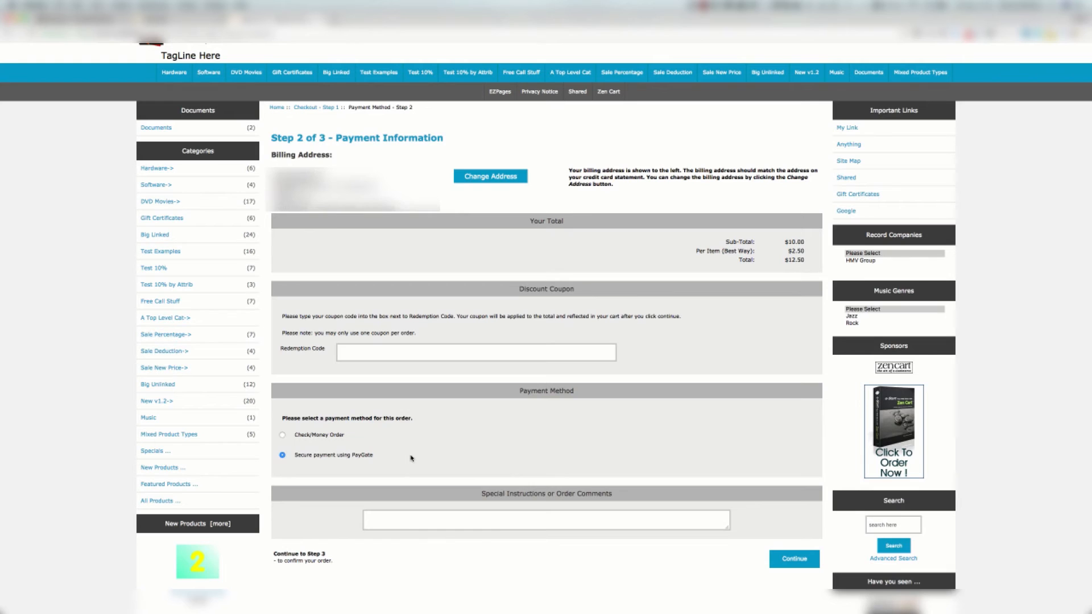
left_click(796, 559)
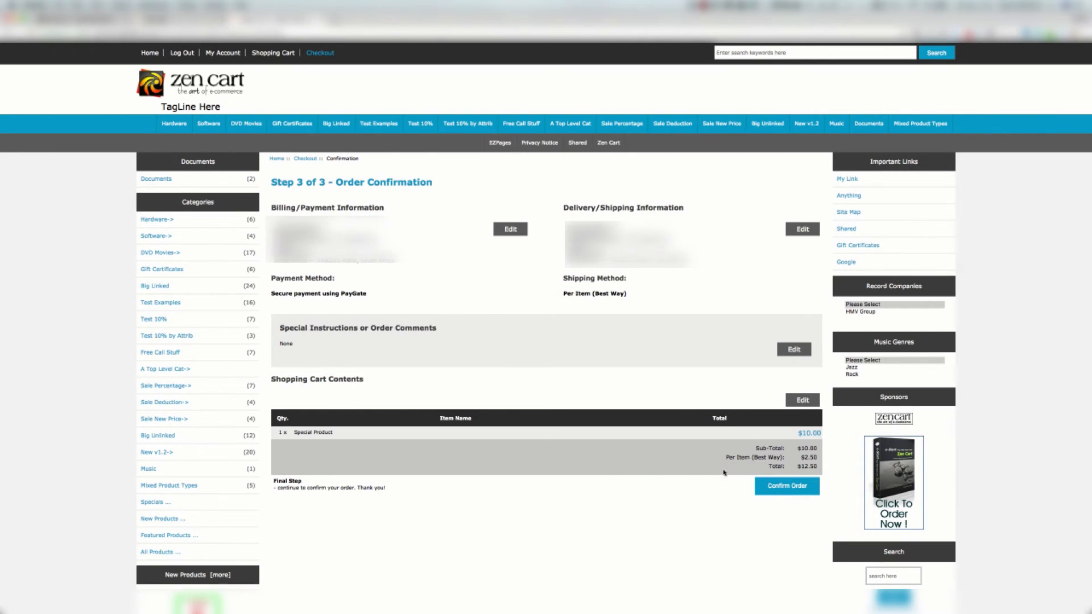
left_click(771, 488)
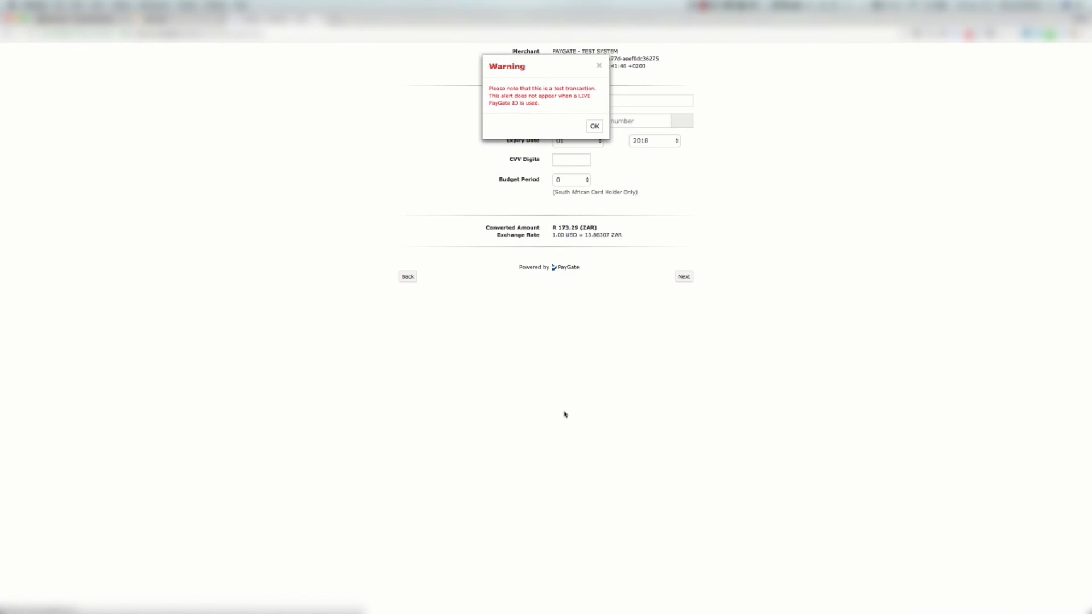
left_click(594, 126)
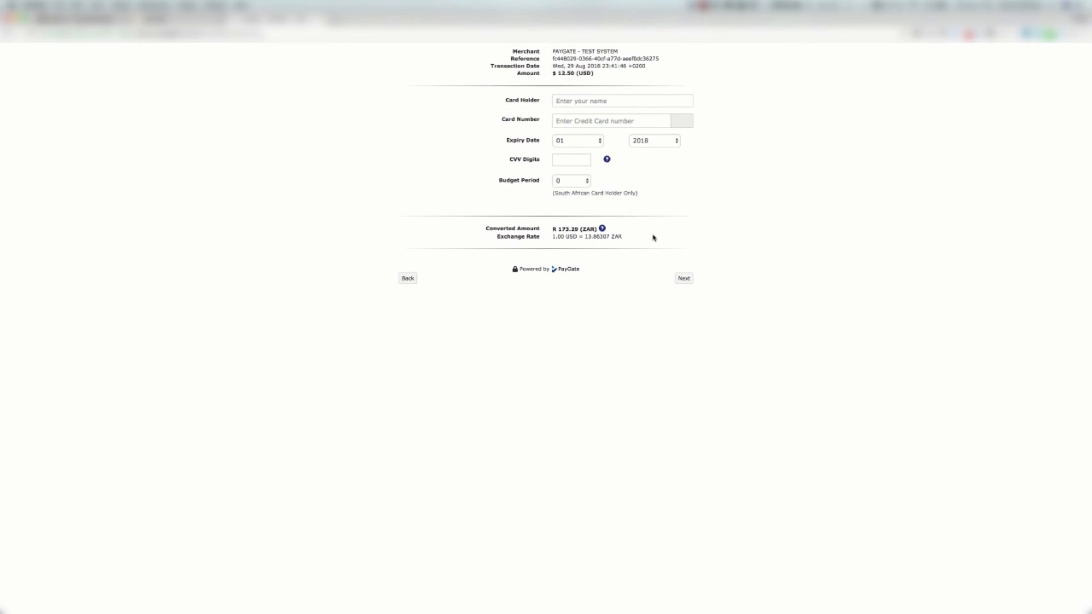
Examine the converted amount, exchange rate and original order amount on the PayGate payment page.
double_click(565, 230)
left_click(586, 237)
double_click(560, 235)
left_click(582, 238)
left_click_drag(552, 73, 570, 73)
left_click(598, 76)
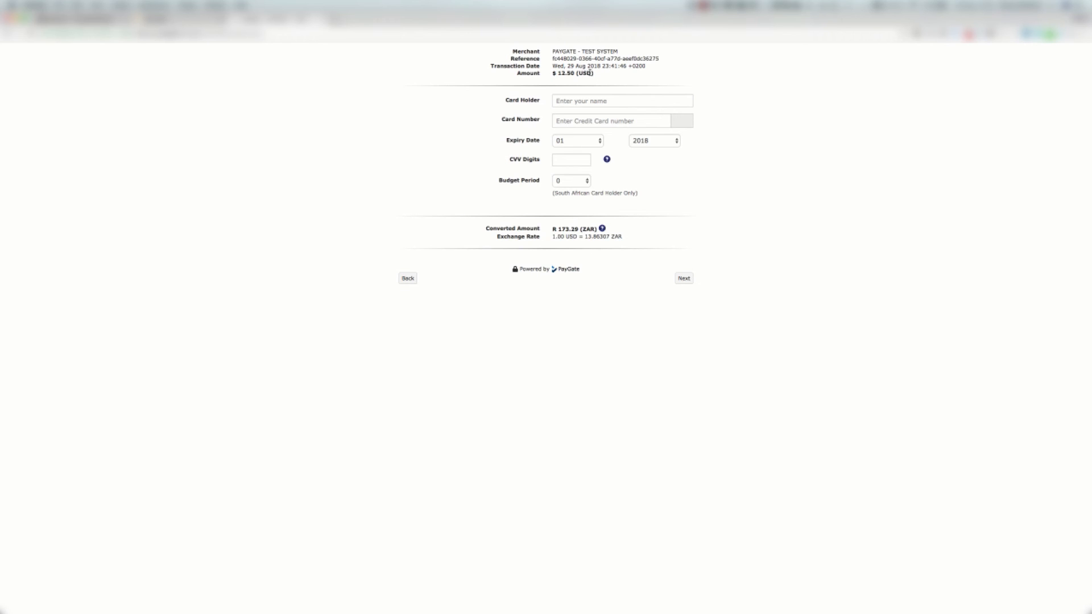